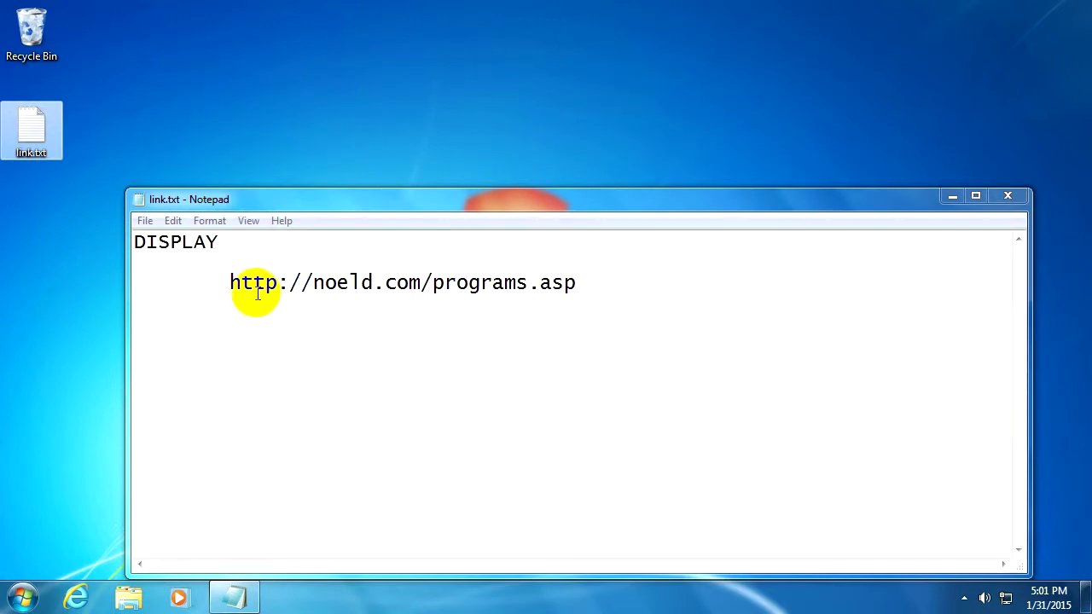
pyautogui.doubleClick(175, 241)
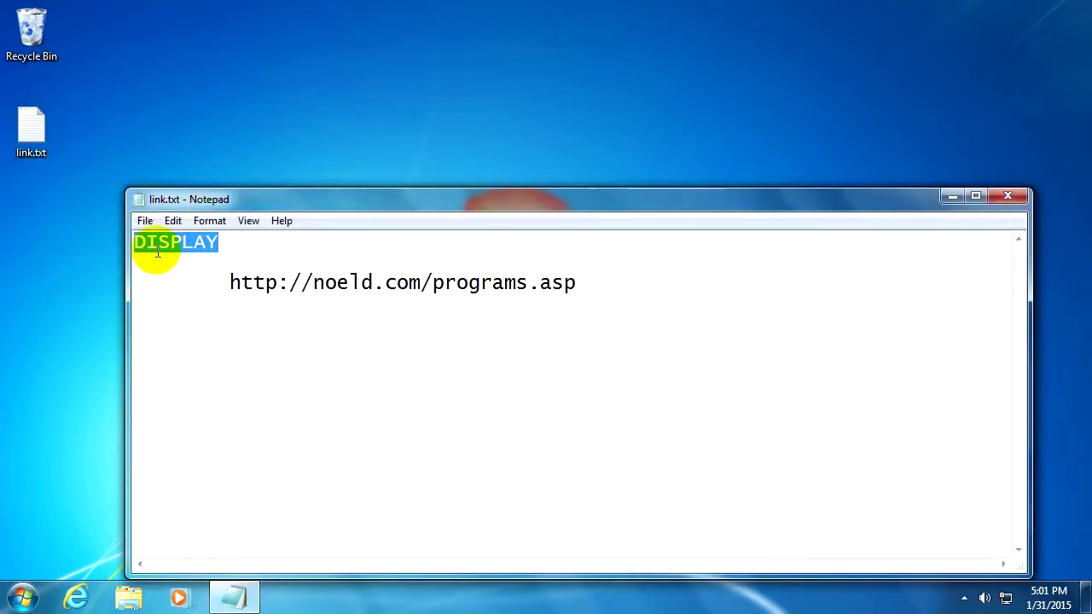
pyautogui.moveTo(230, 282); pyautogui.dragTo(555, 284)
pyautogui.rightClick(555, 284)
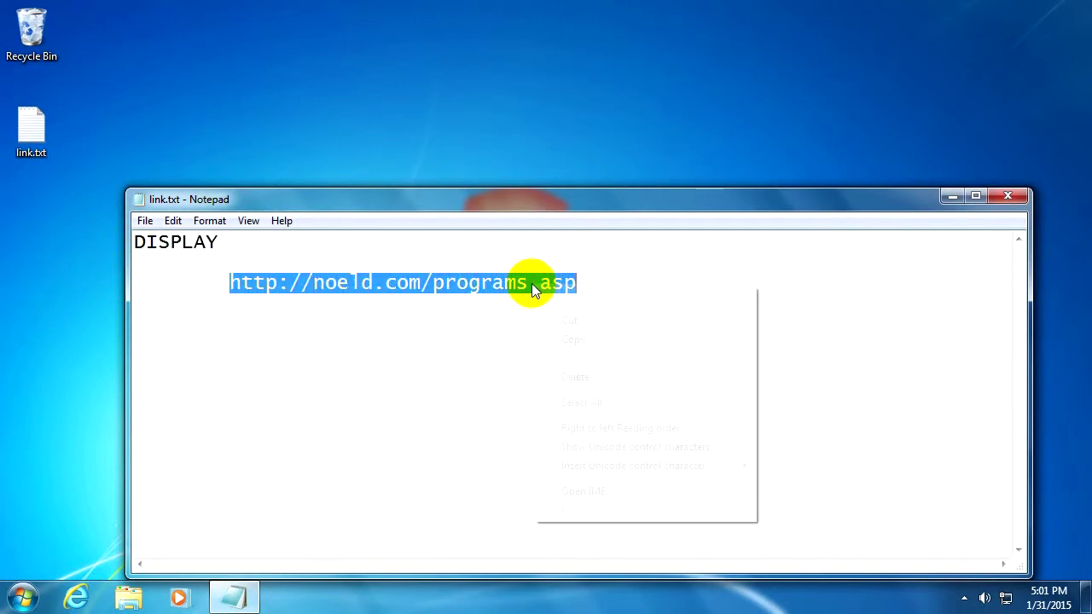
pyautogui.click(581, 339)
pyautogui.click(950, 197)
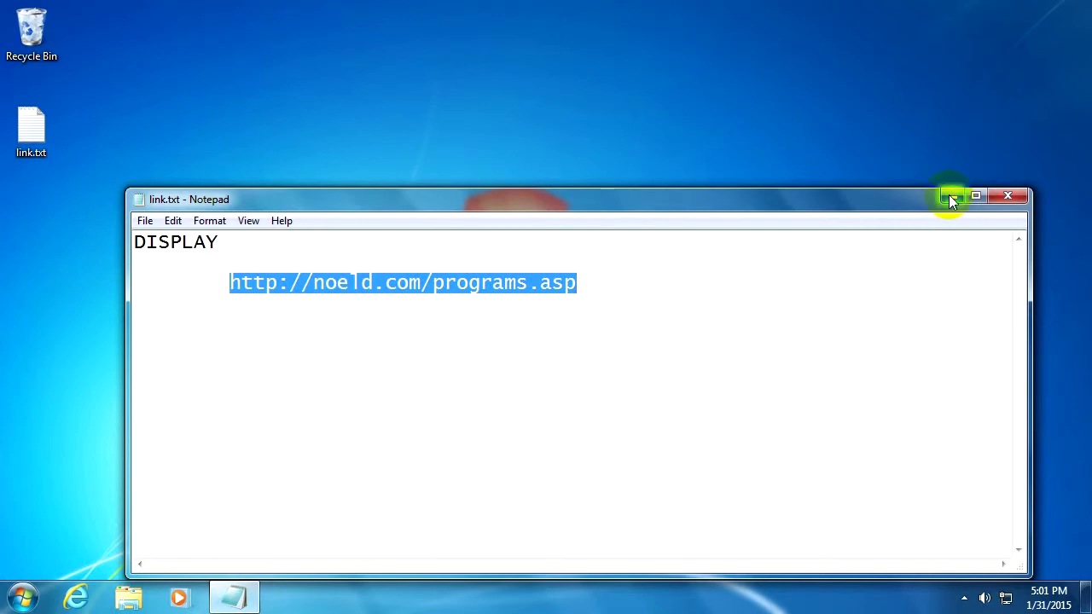
pyautogui.click(75, 597)
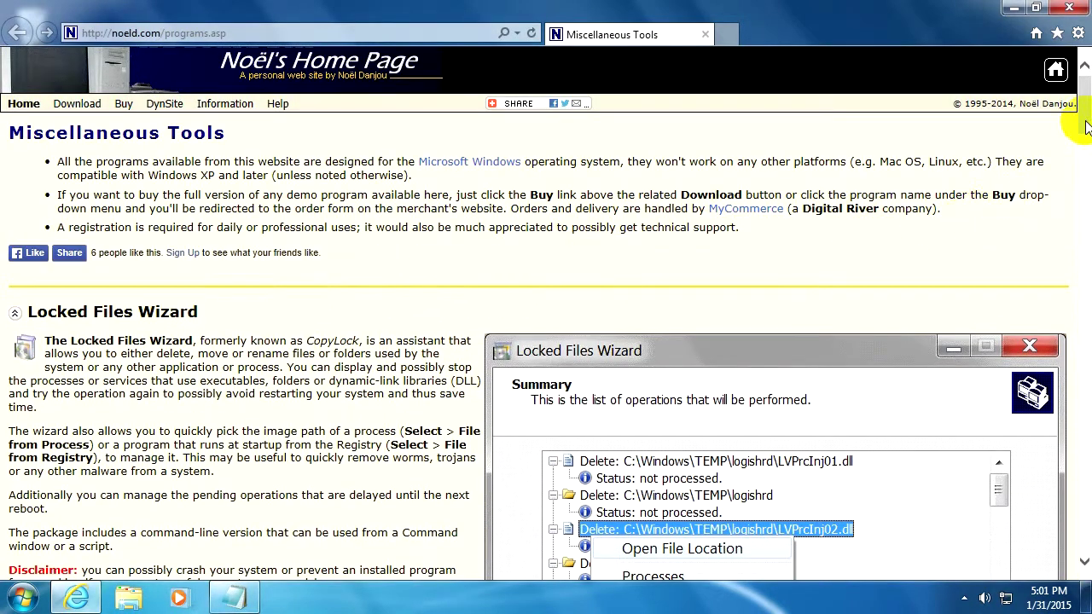
# - Download the Display tool from the page, saving display.zip to the desktop, and close the browser
pyautogui.moveTo(1086, 125); pyautogui.dragTo(1006, 286)
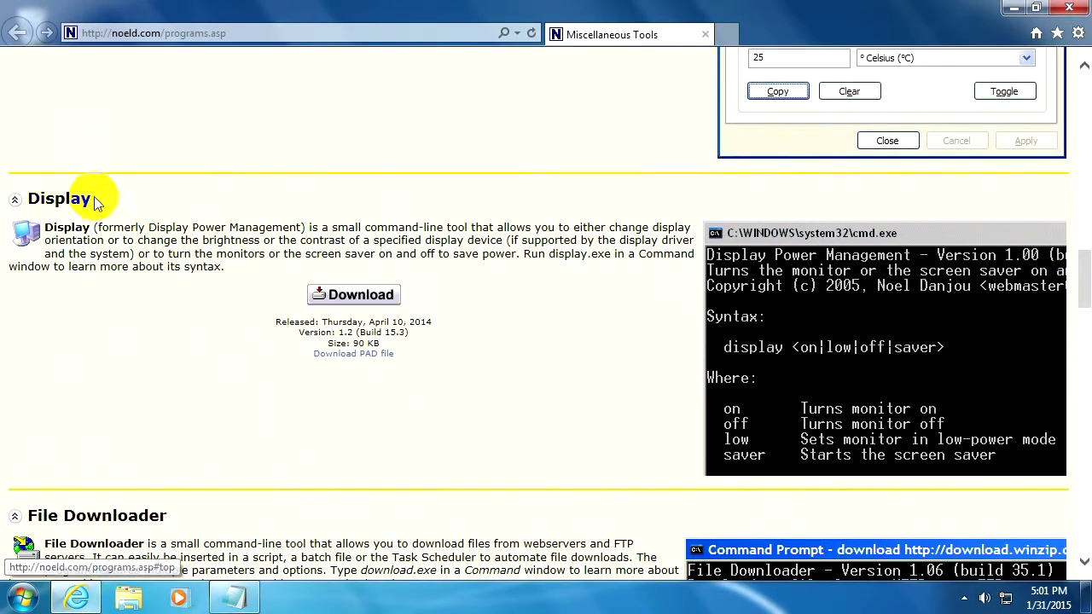
pyautogui.click(361, 296)
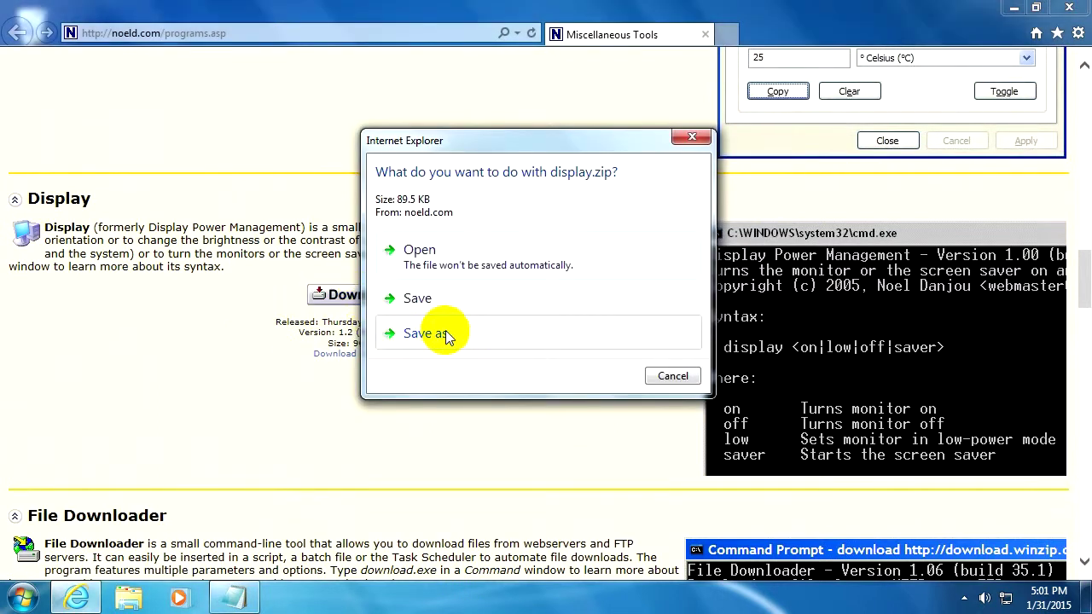
pyautogui.click(402, 335)
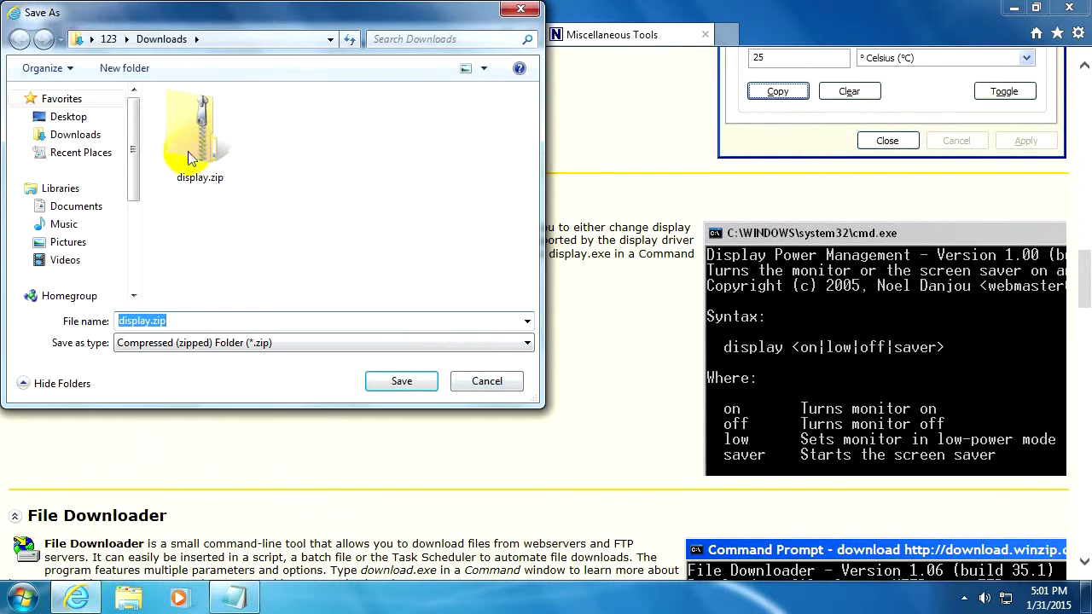
pyautogui.click(95, 118)
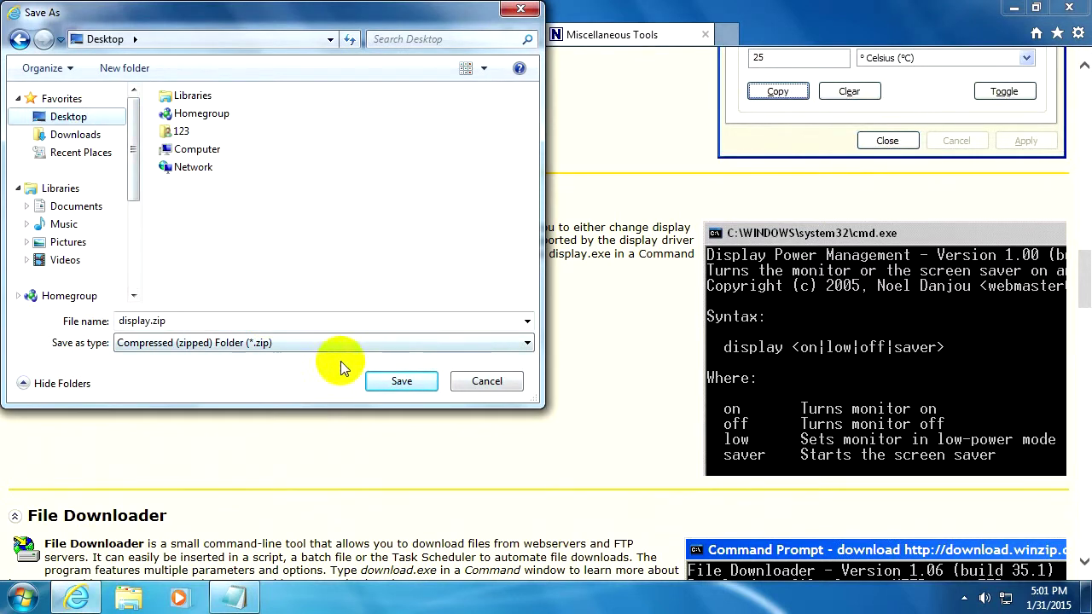
pyautogui.click(397, 381)
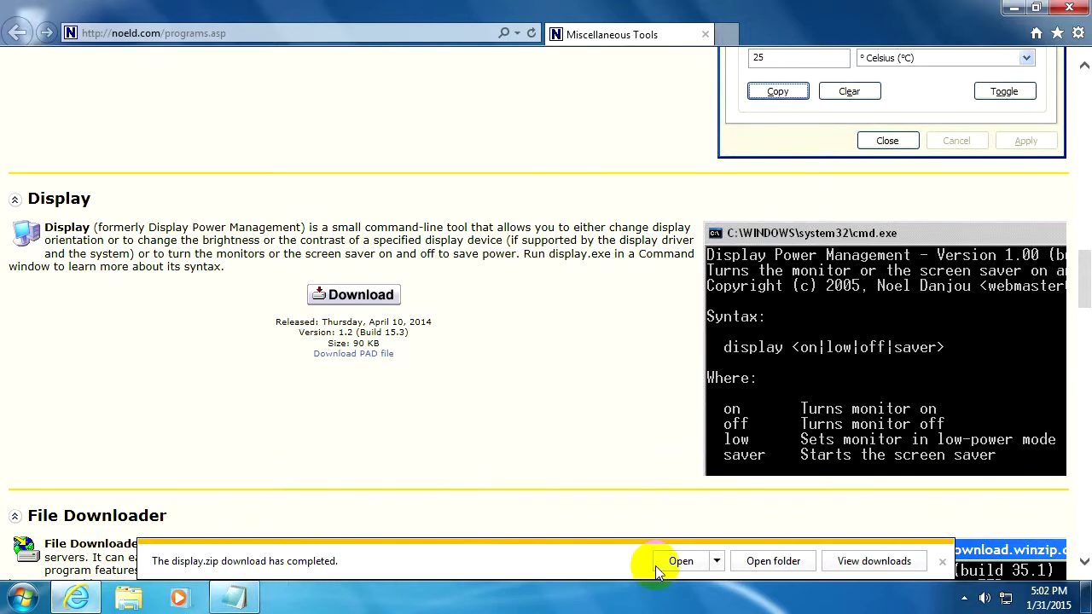
pyautogui.click(1068, 8)
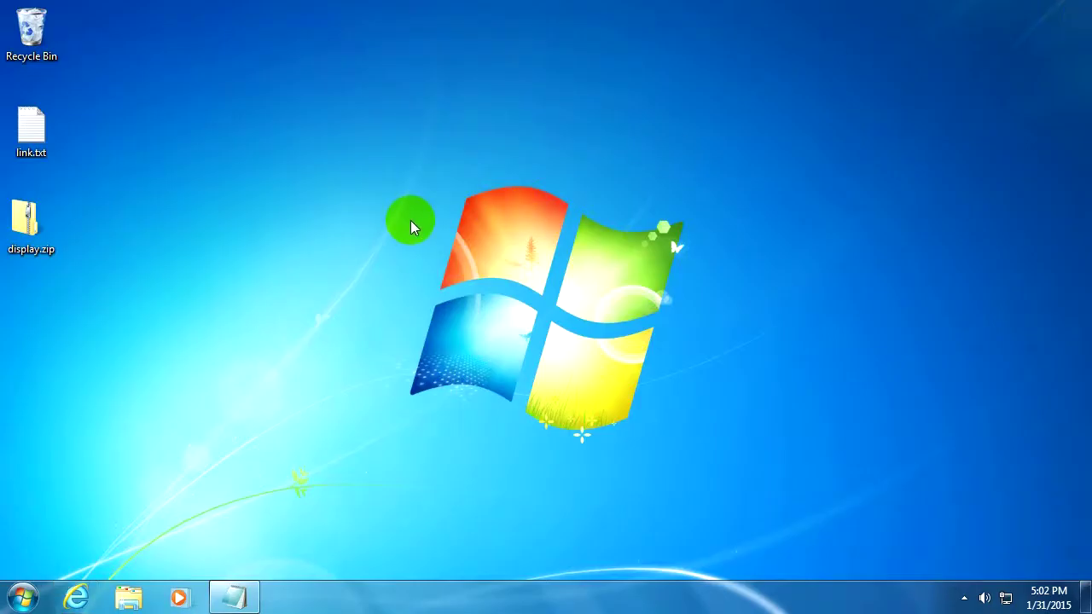
# - Extract display.exe and readme.htm from display.zip to the desktop, and move the zip file to the Recycle Bin
pyautogui.click(20, 223)
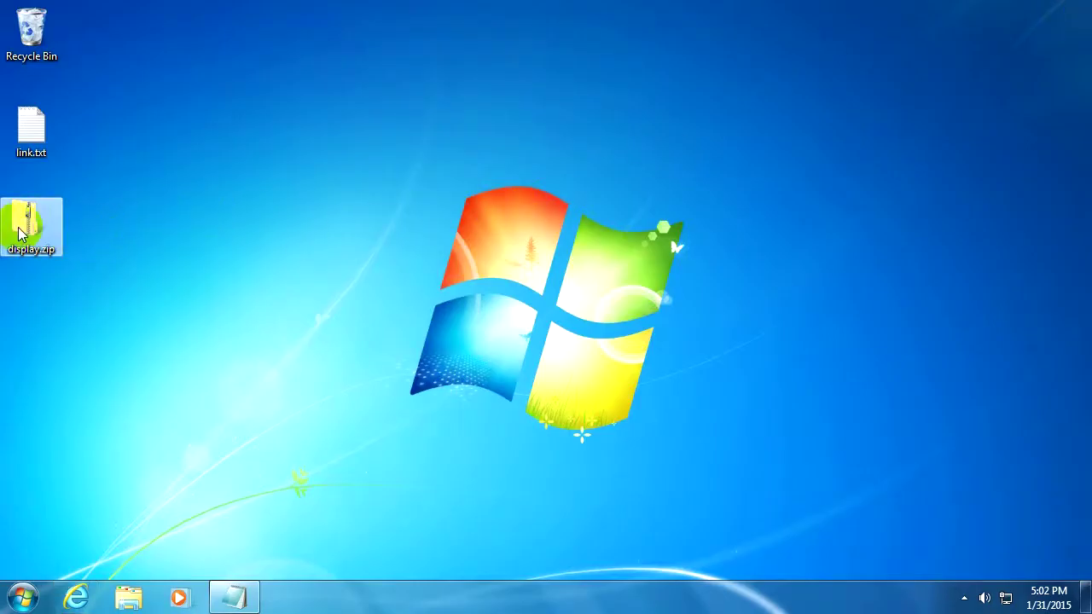
pyautogui.doubleClick(21, 229)
pyautogui.moveTo(542, 208); pyautogui.dragTo(431, 126)
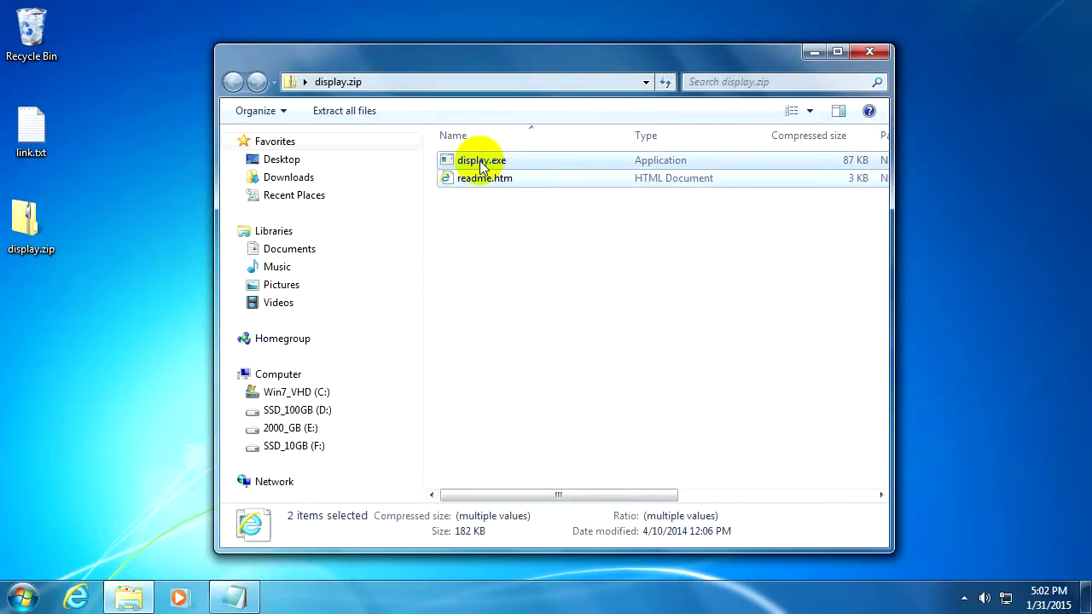
pyautogui.moveTo(478, 163); pyautogui.dragTo(53, 323)
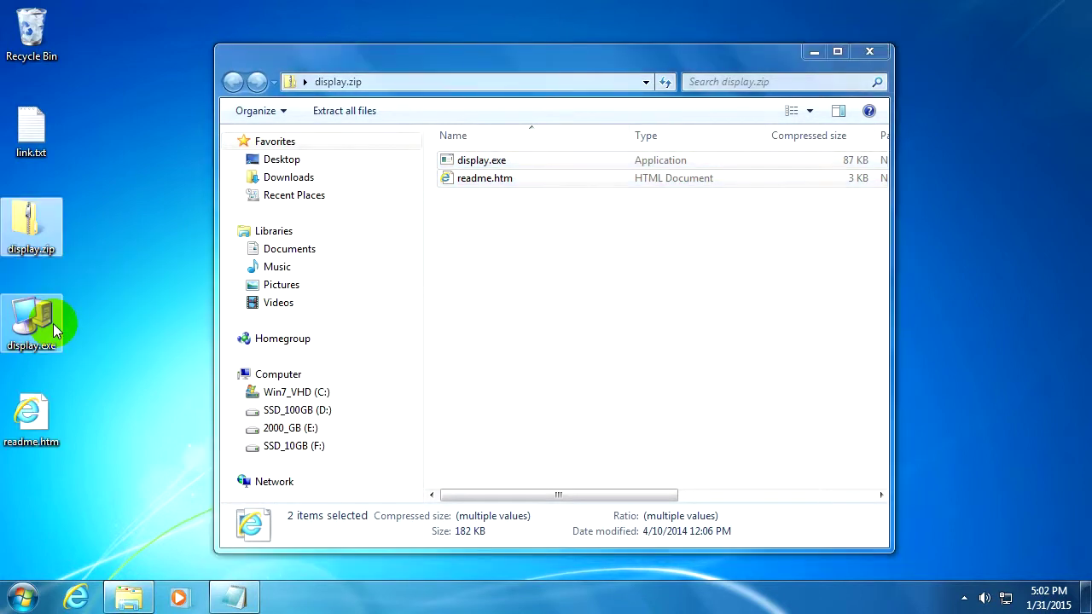
pyautogui.click(869, 51)
pyautogui.moveTo(29, 223); pyautogui.dragTo(34, 40)
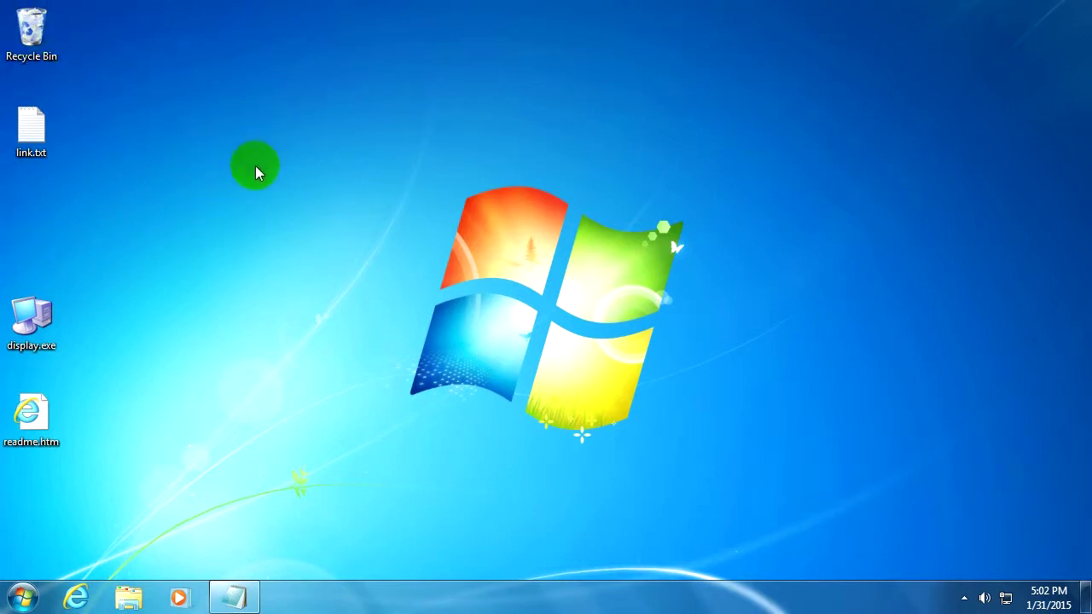
# - Copy the example command display /rotate:90 from the Syntax section of readme.htm and close the file
pyautogui.doubleClick(40, 412)
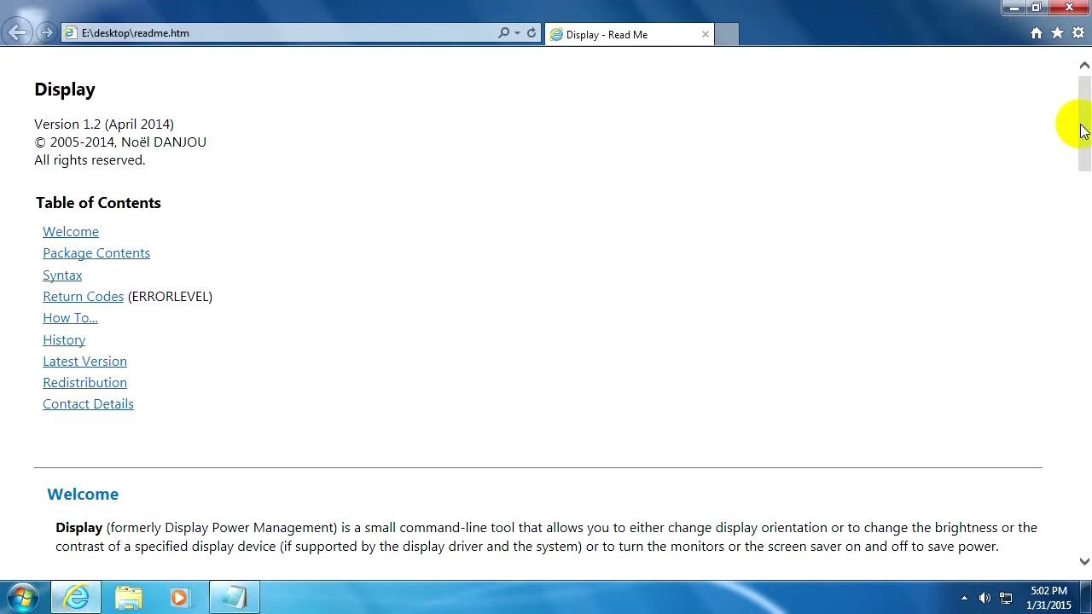
pyautogui.moveTo(1083, 128); pyautogui.dragTo(1076, 255)
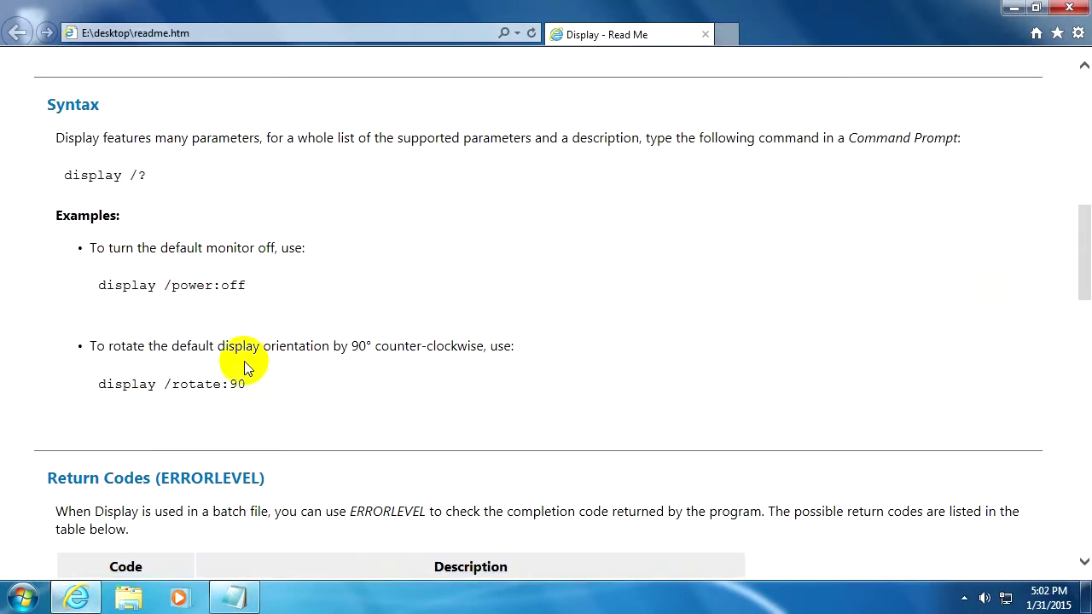
pyautogui.moveTo(248, 384); pyautogui.dragTo(98, 385)
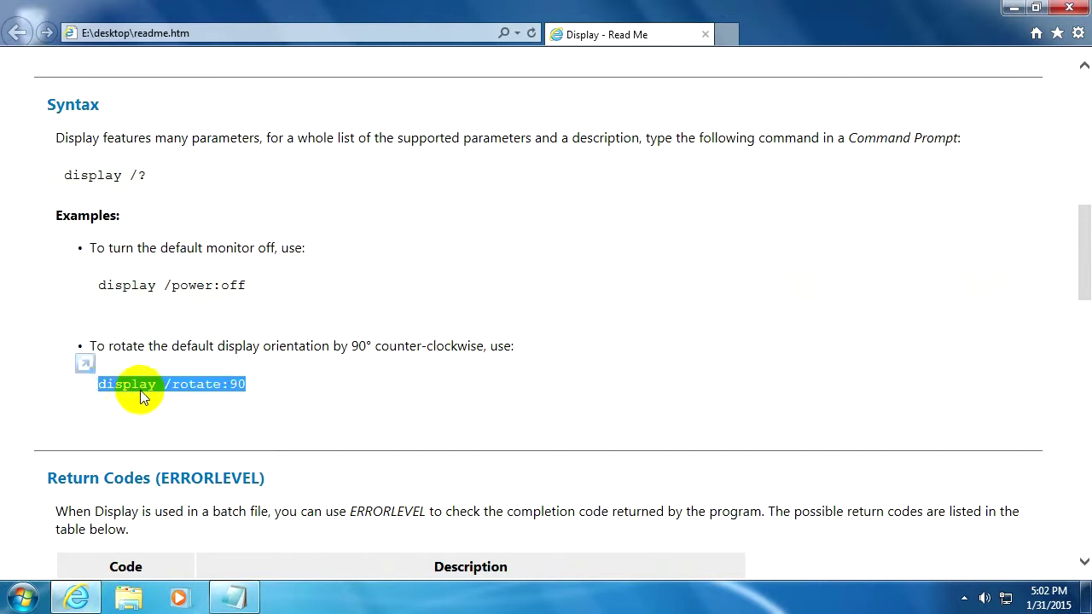
pyautogui.rightClick(207, 389)
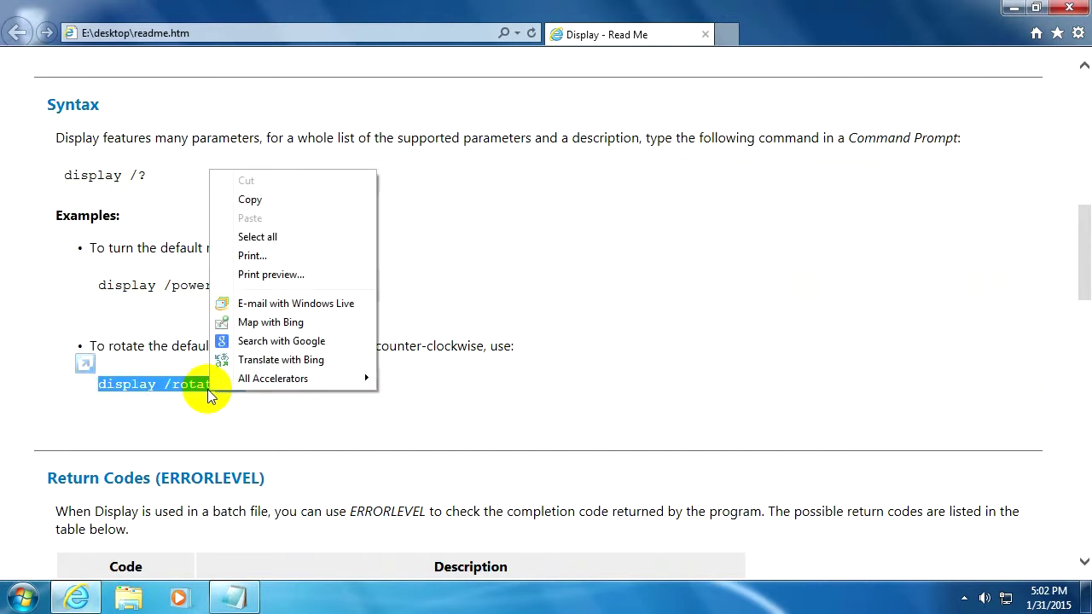
pyautogui.click(280, 200)
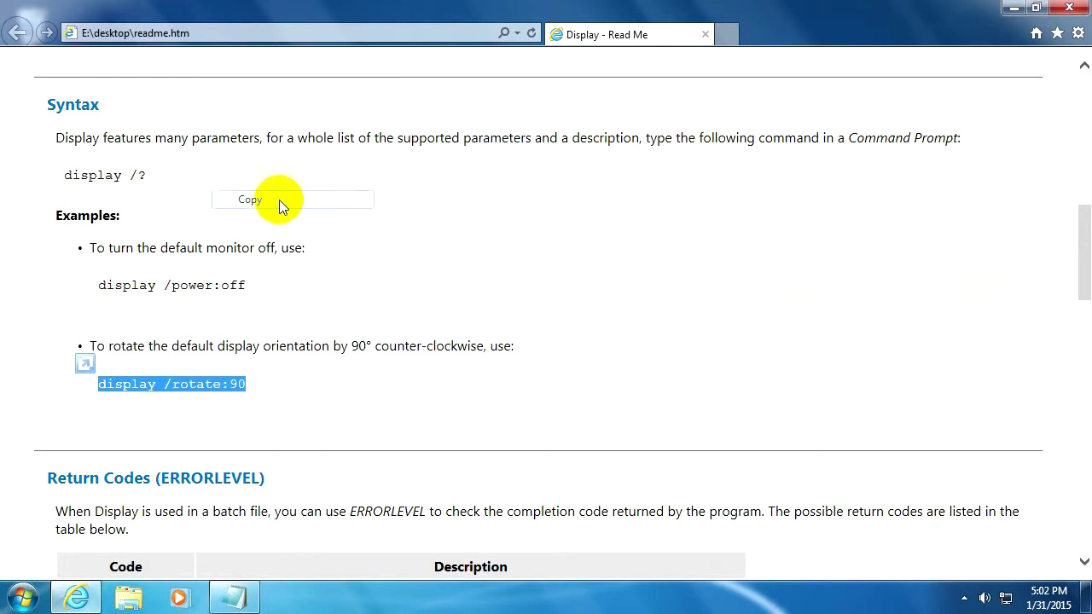
pyautogui.click(1068, 7)
# - Create a new text document on the desktop and name it 90.bat, accepting the extension change
pyautogui.rightClick(225, 321)
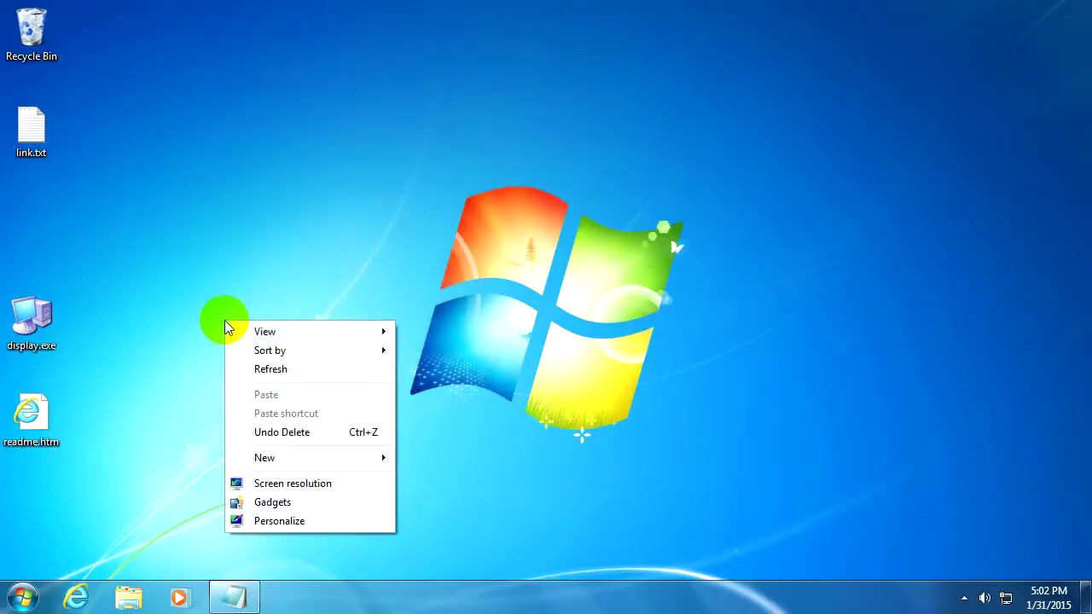
pyautogui.moveTo(297, 458)
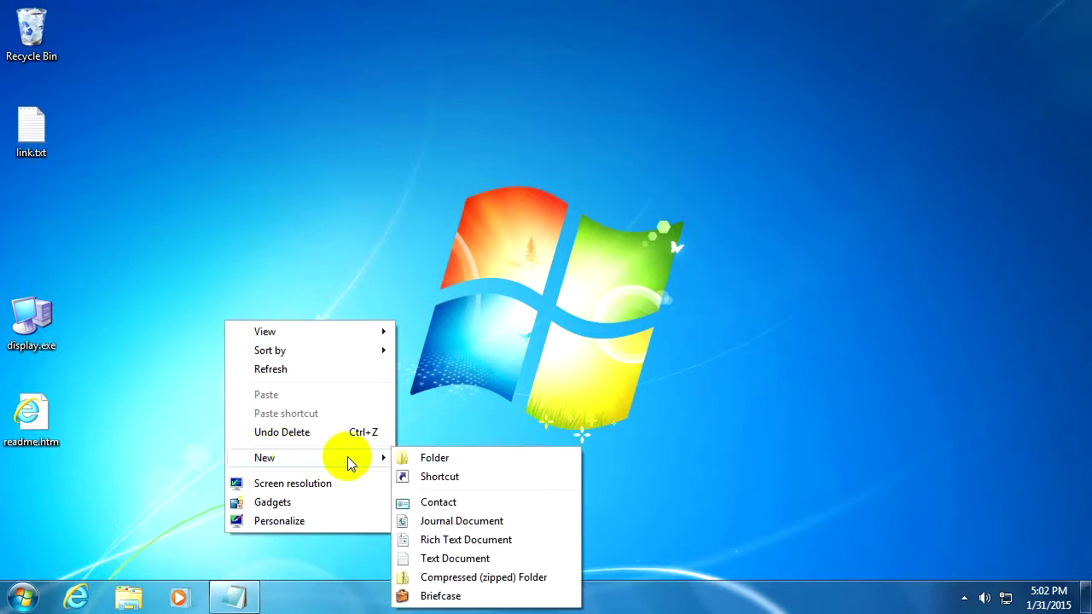
pyautogui.click(456, 560)
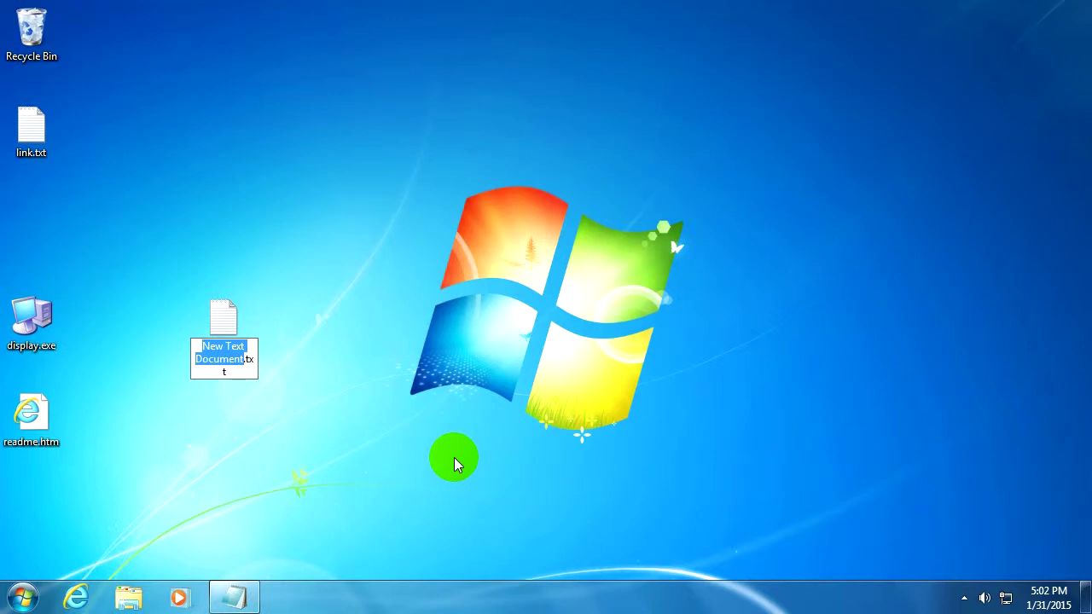
pyautogui.write('9')
pyautogui.press('Return')
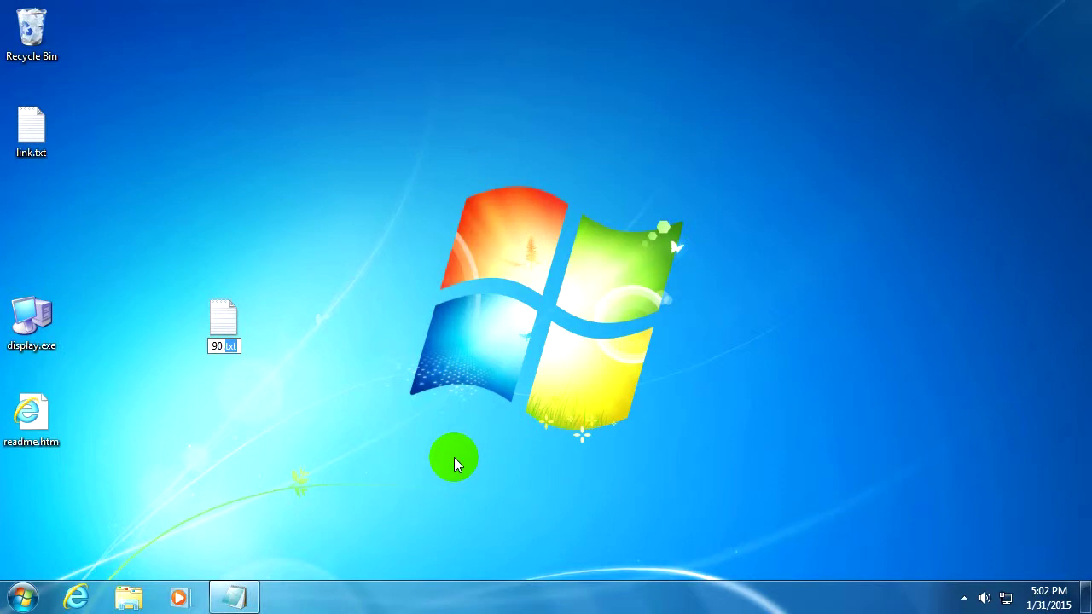
pyautogui.write('ba')
pyautogui.press('Return')
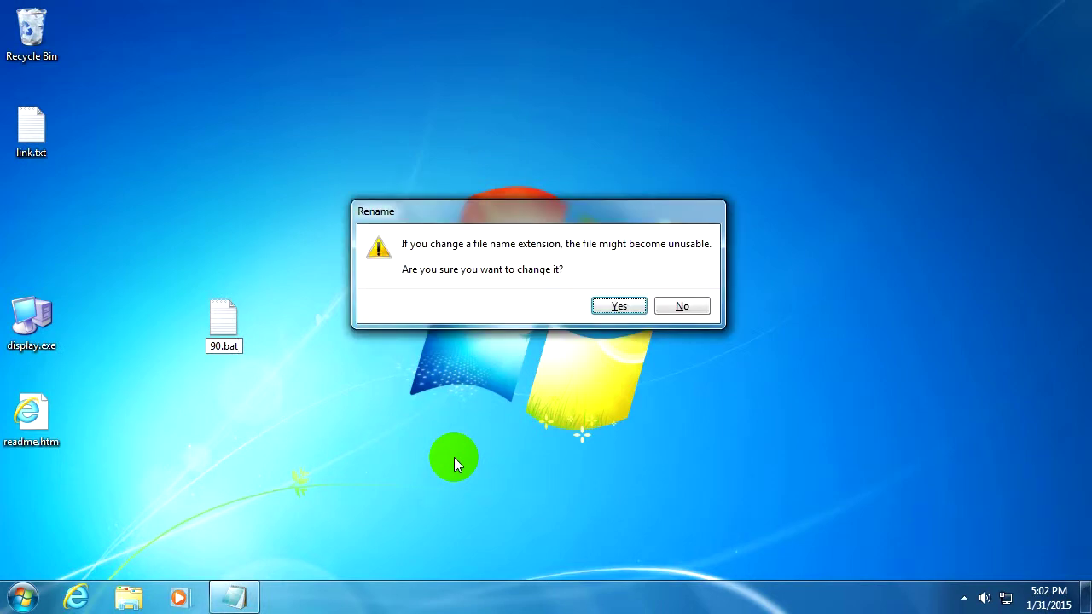
pyautogui.click(627, 307)
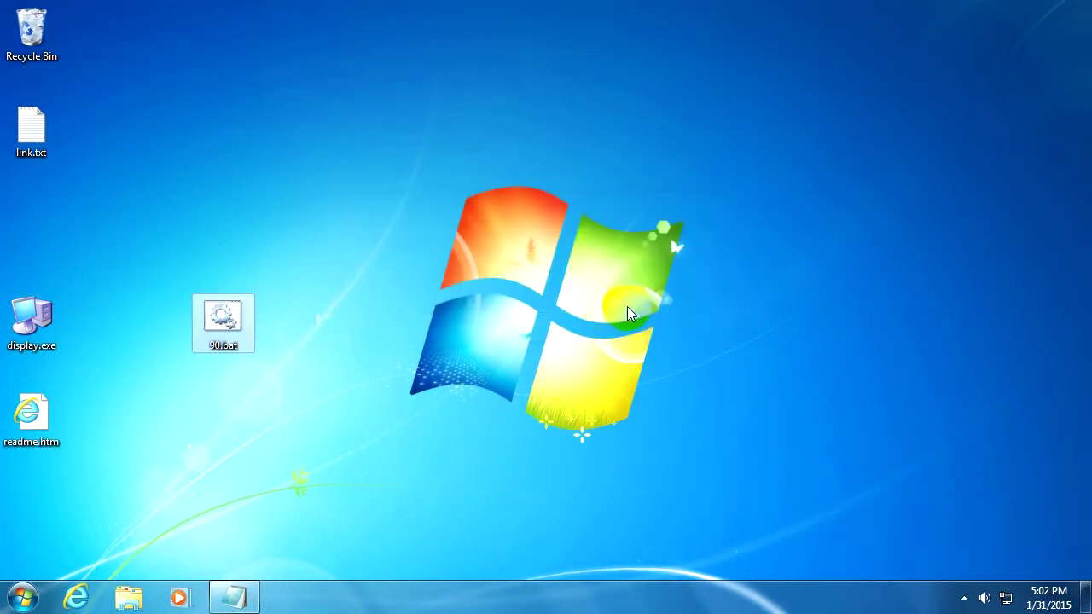
# - Open 90.bat for editing, paste the command display /rotate:90 into it, and save and close the file
pyautogui.rightClick(230, 319)
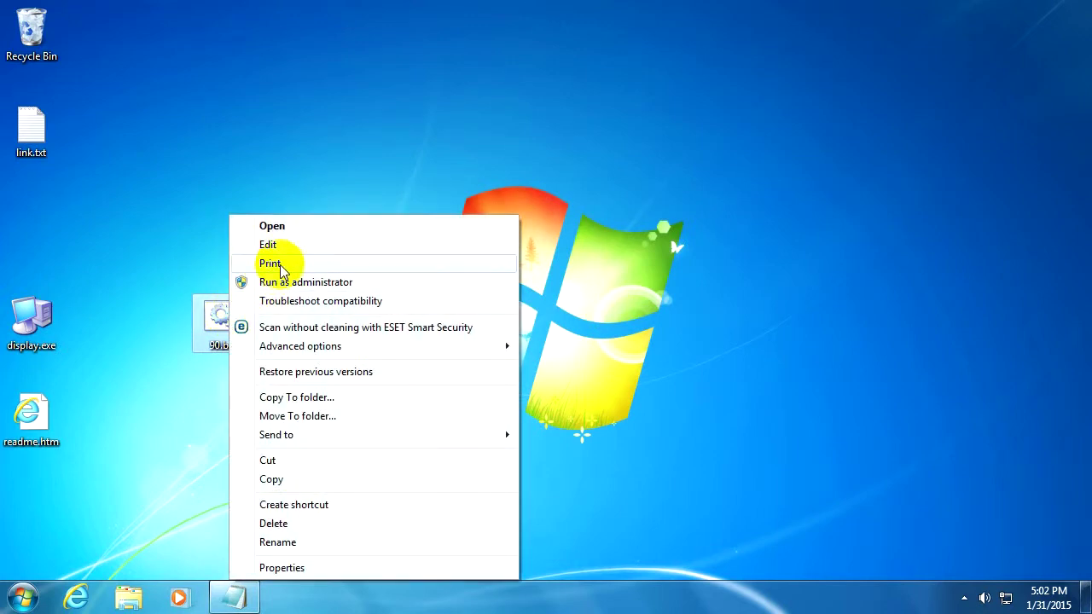
pyautogui.click(268, 245)
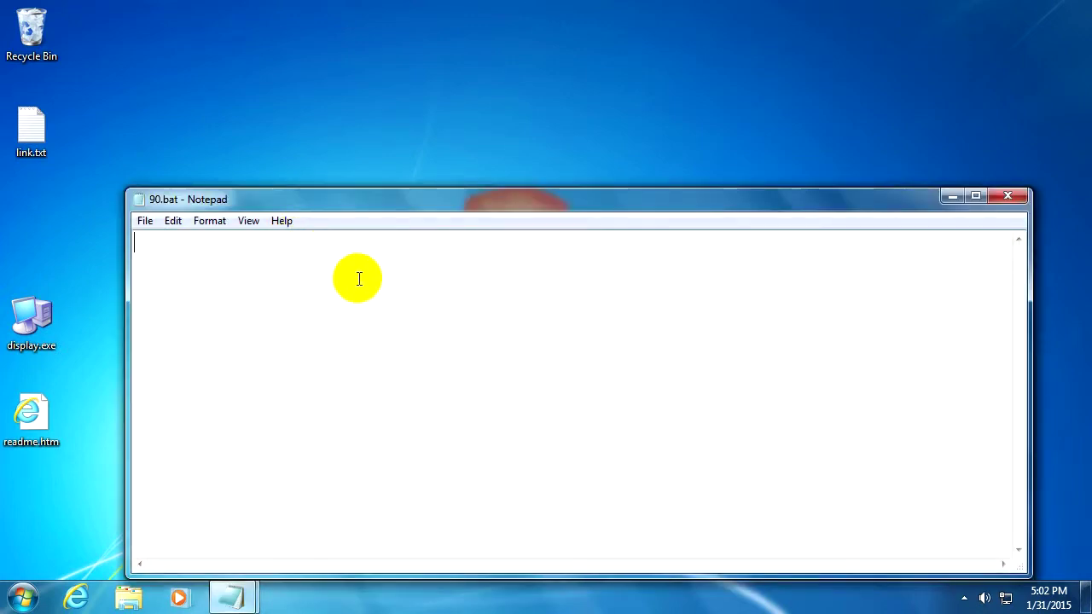
pyautogui.rightClick(264, 284)
pyautogui.click(325, 361)
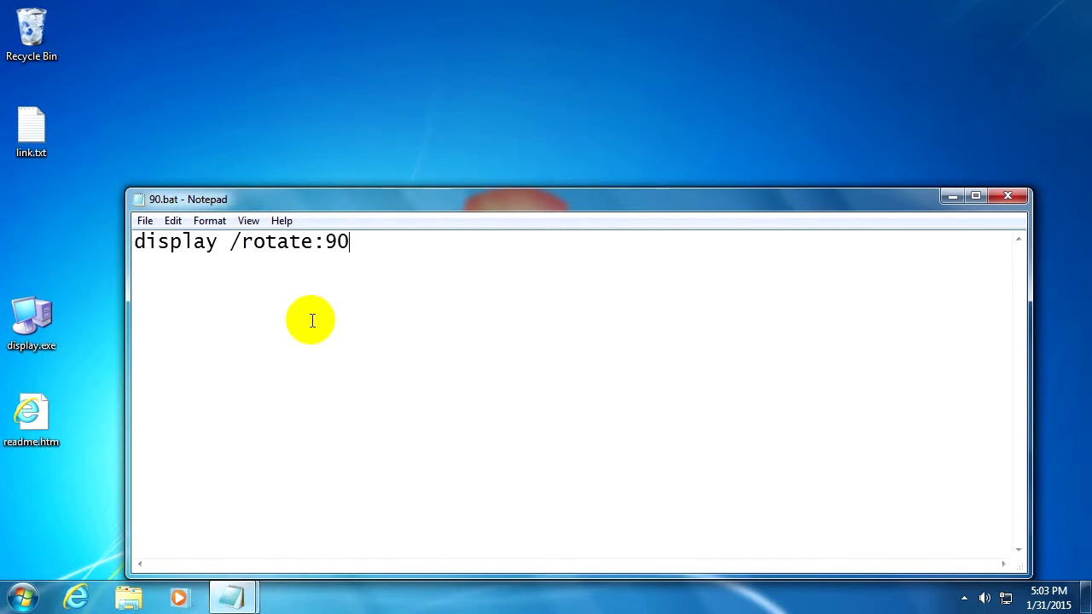
pyautogui.click(1004, 195)
pyautogui.click(512, 309)
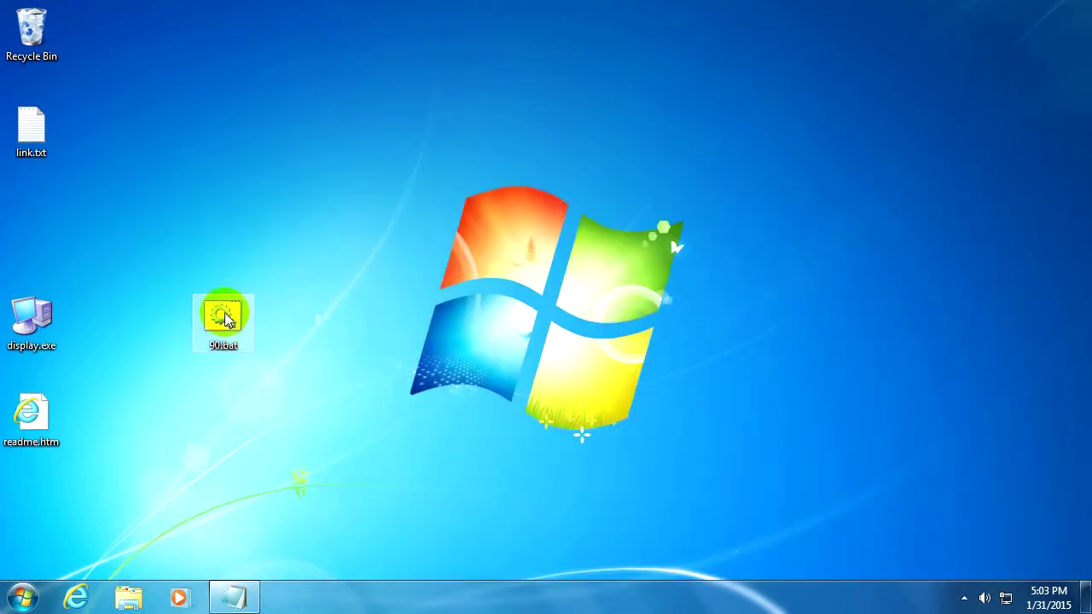
# - Make a copy of 90.bat beside it on the desktop and rename the copy 0.bat
pyautogui.moveTo(228, 312); pyautogui.dragTo(293, 317)
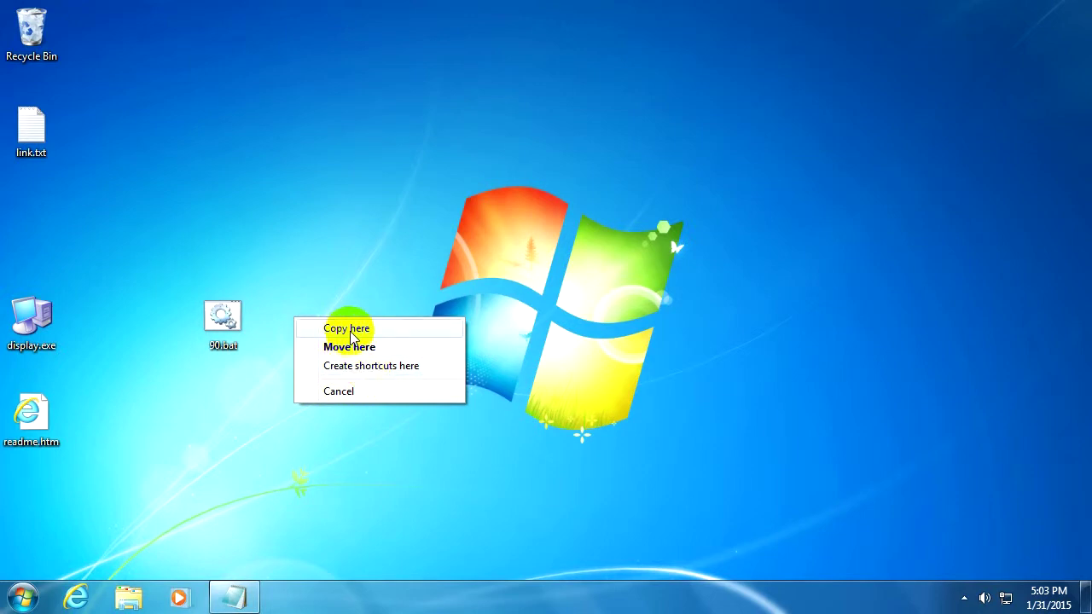
pyautogui.click(349, 330)
pyautogui.moveTo(292, 261); pyautogui.dragTo(288, 357)
pyautogui.click(288, 348)
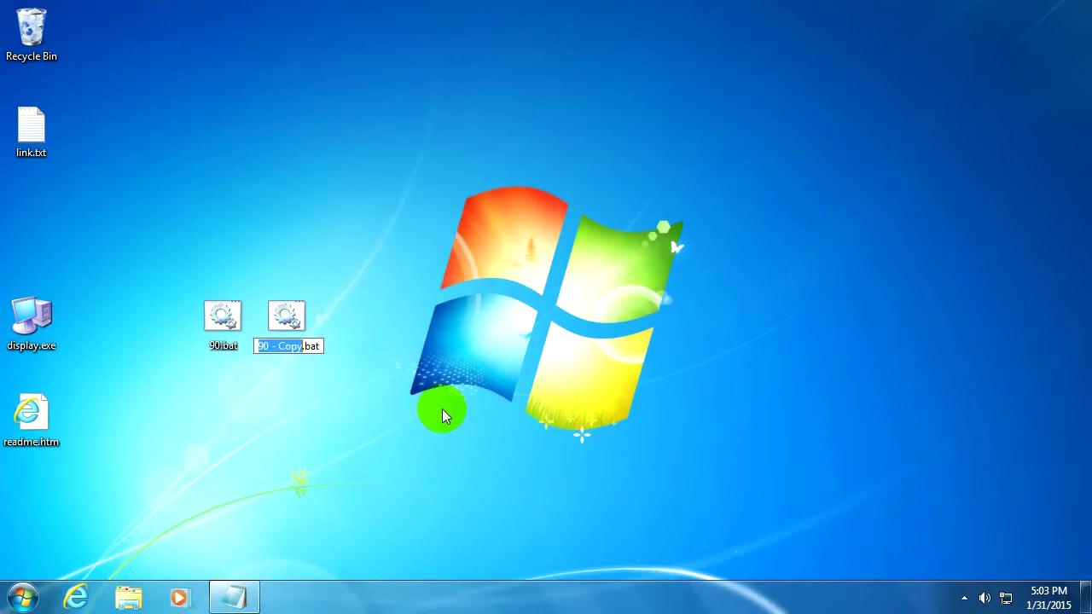
pyautogui.press('Home')
pyautogui.press('Delete')
pyautogui.press('Right')
pyautogui.press('Delete')
pyautogui.press('Delete')
pyautogui.press('Delete')
pyautogui.press('Delete')
pyautogui.press('Delete')
pyautogui.press('Delete')
pyautogui.press('Delete')
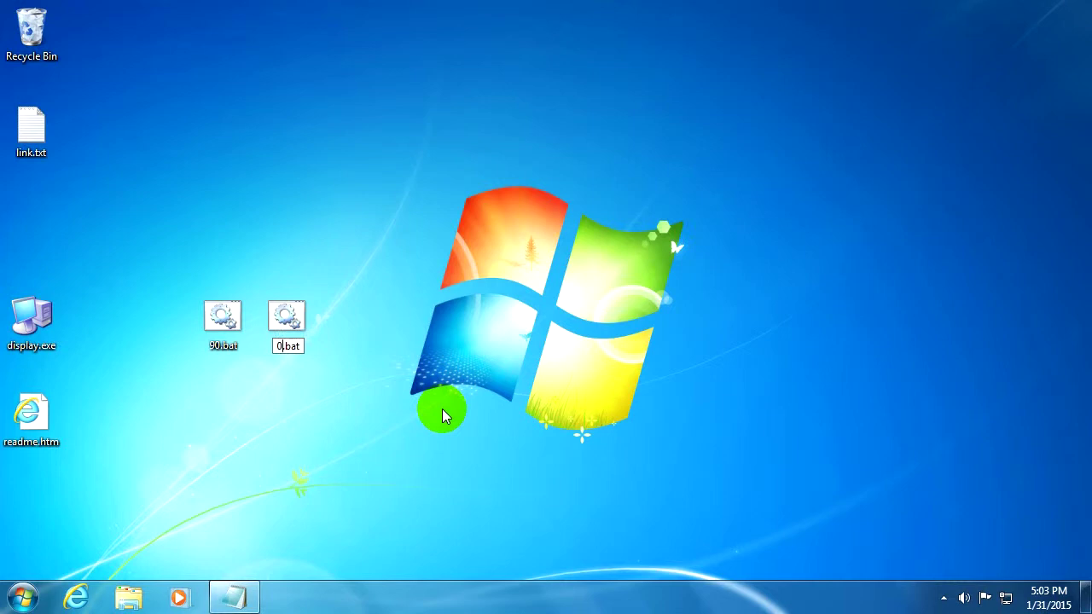
pyautogui.press('Return')
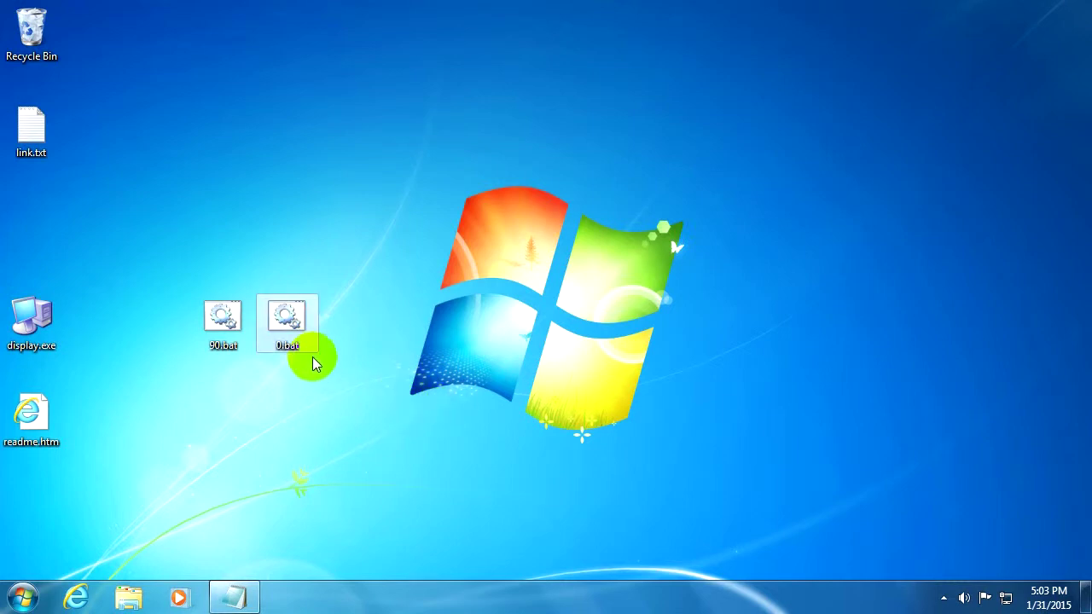
# - Edit 0.bat so its command reads display /rotate:0, and save and close the file
pyautogui.rightClick(294, 324)
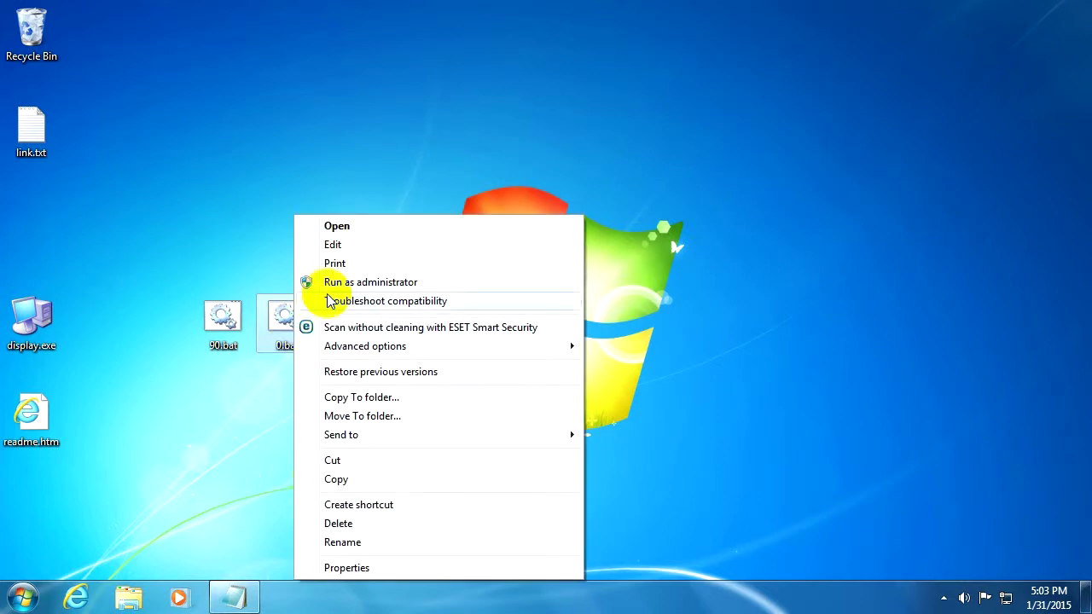
pyautogui.click(337, 245)
pyautogui.click(326, 243)
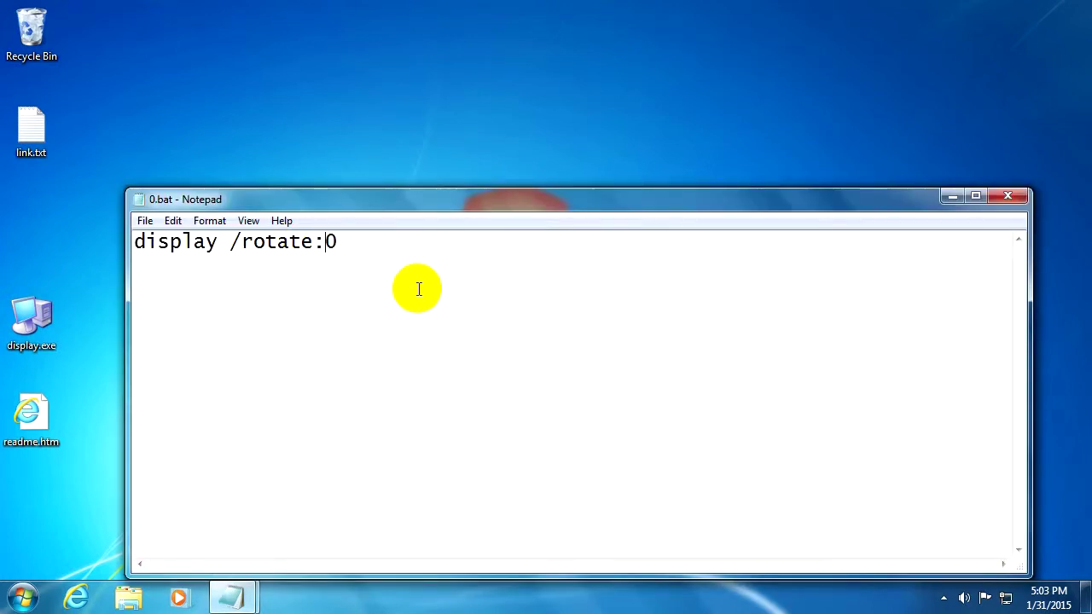
pyautogui.click(1005, 198)
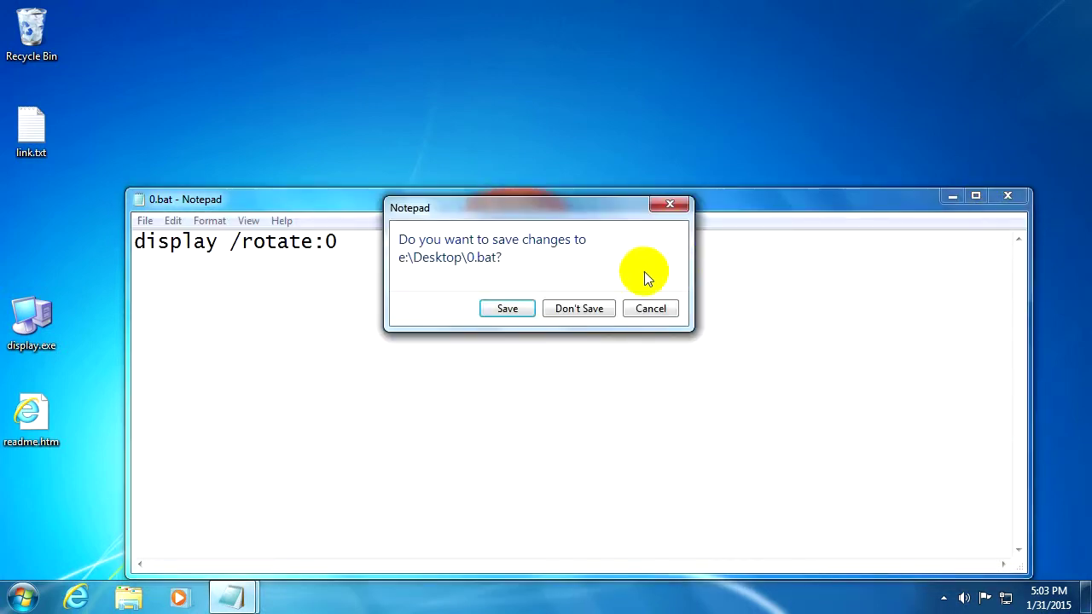
pyautogui.click(505, 310)
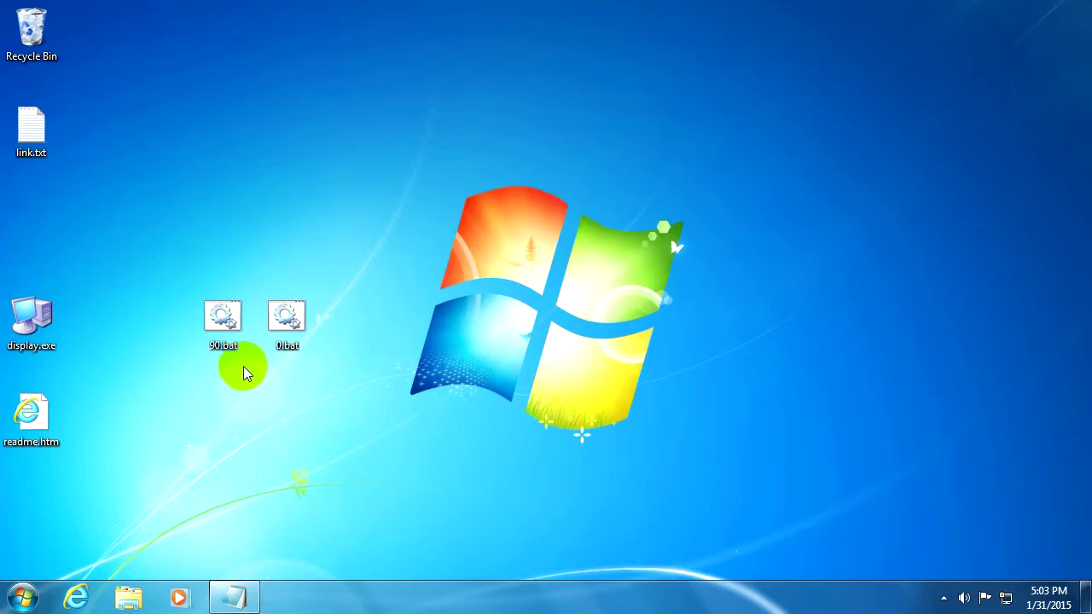
# - Create a shortcut to 90.bat below it on the desktop and assign it the shortcut key Ctrl + Alt + Num 9
pyautogui.moveTo(220, 323); pyautogui.dragTo(221, 400)
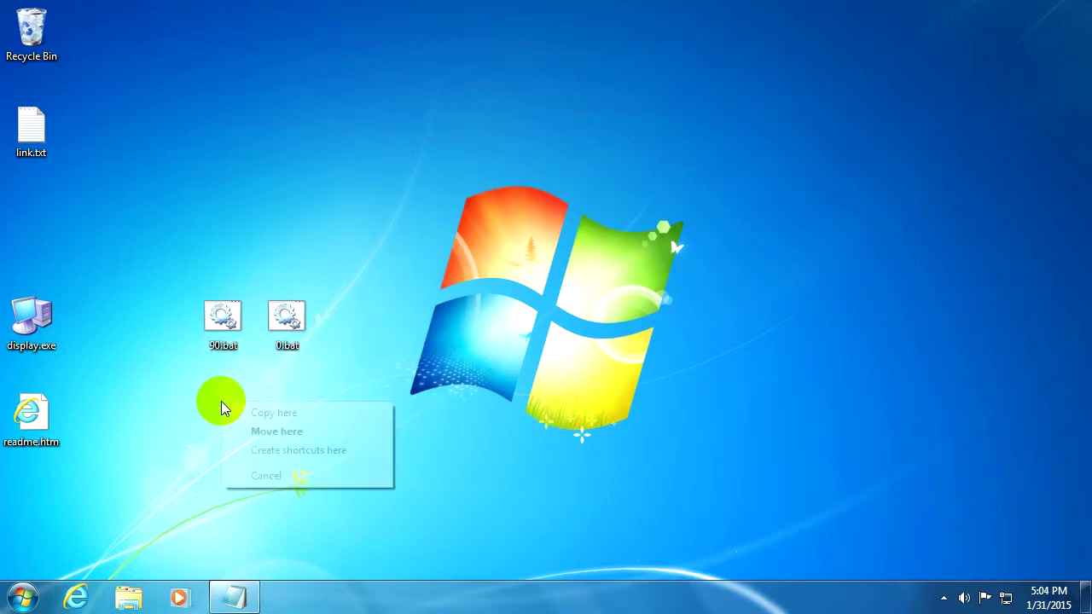
pyautogui.click(314, 452)
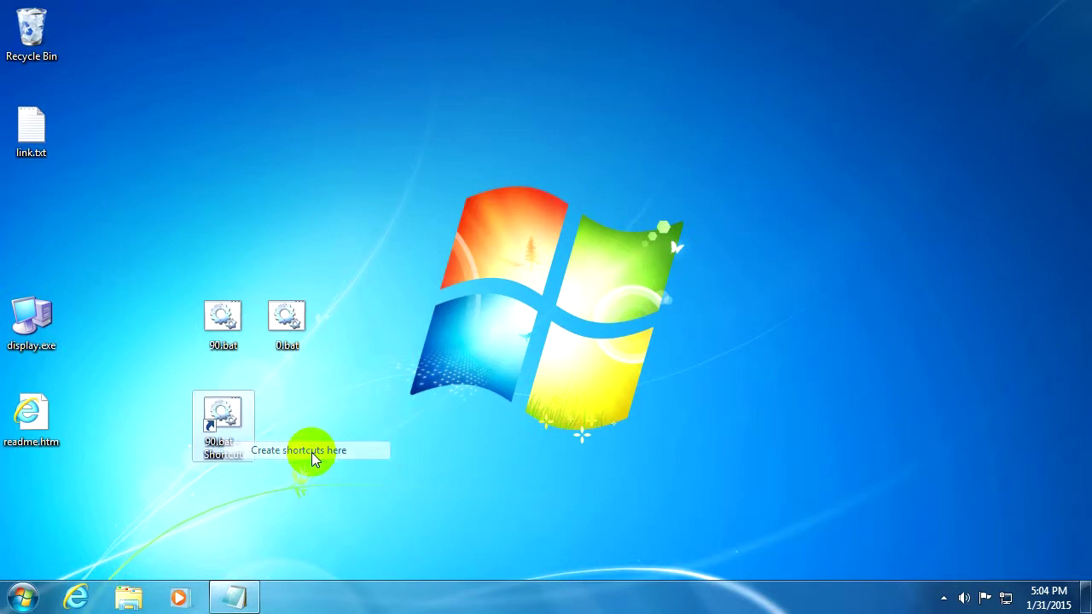
pyautogui.rightClick(231, 422)
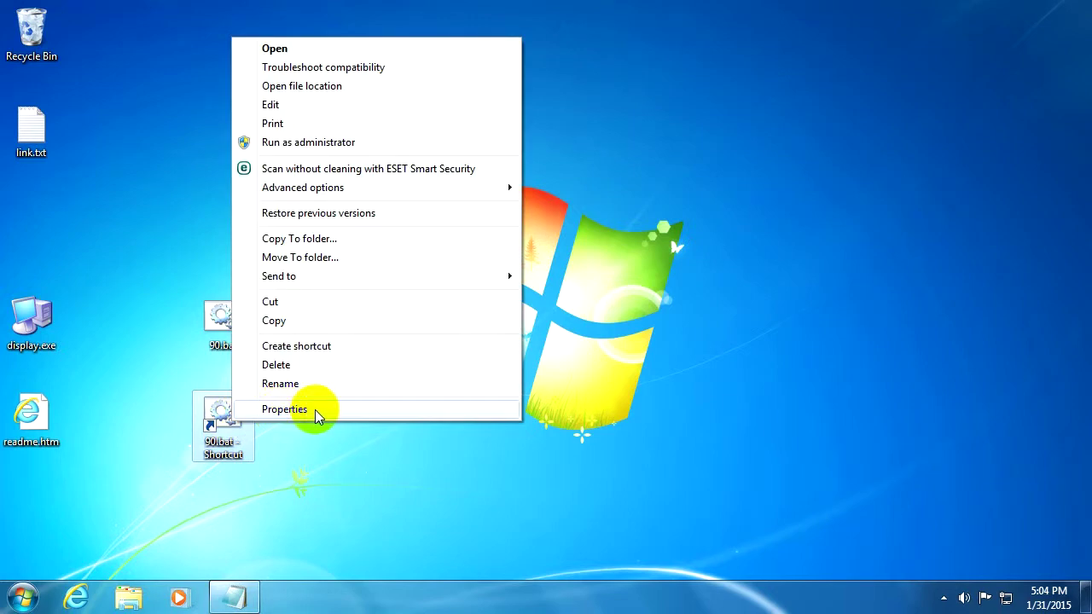
pyautogui.click(305, 408)
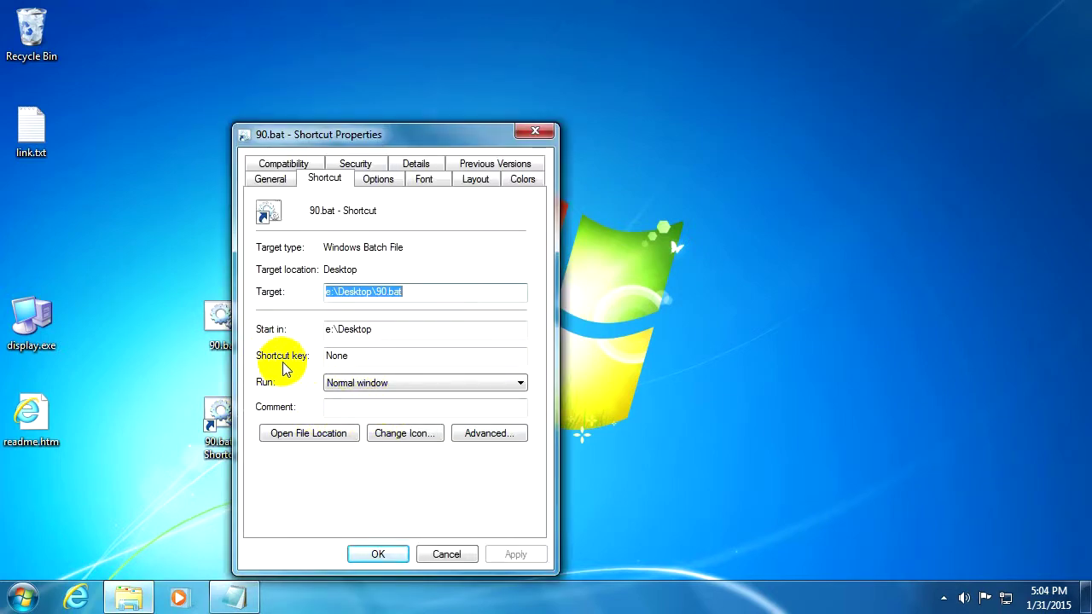
pyautogui.click(371, 358)
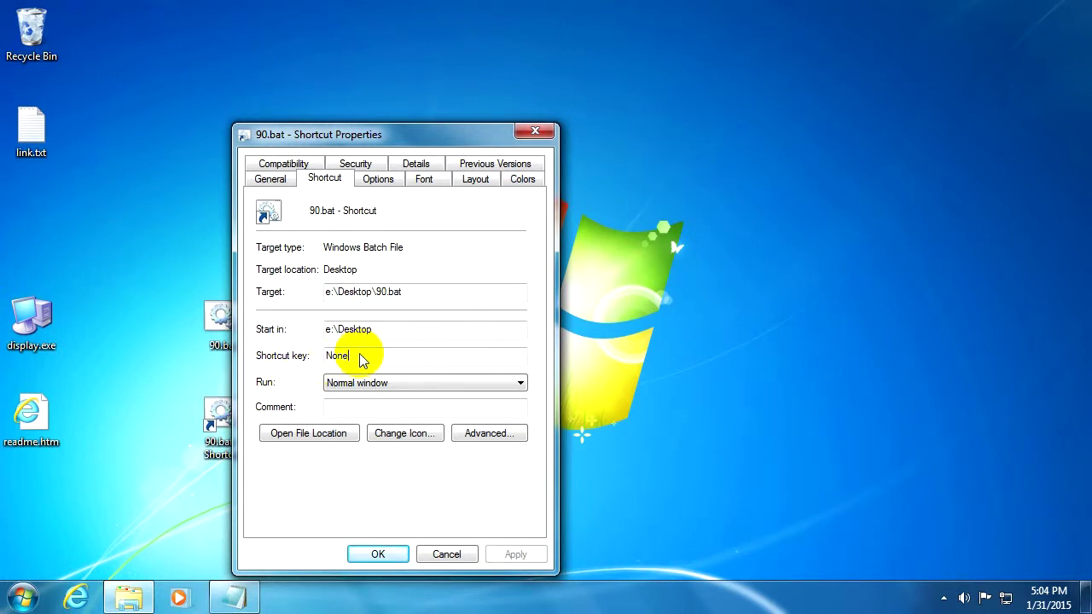
pyautogui.hotkey('ctrl', 'alt')
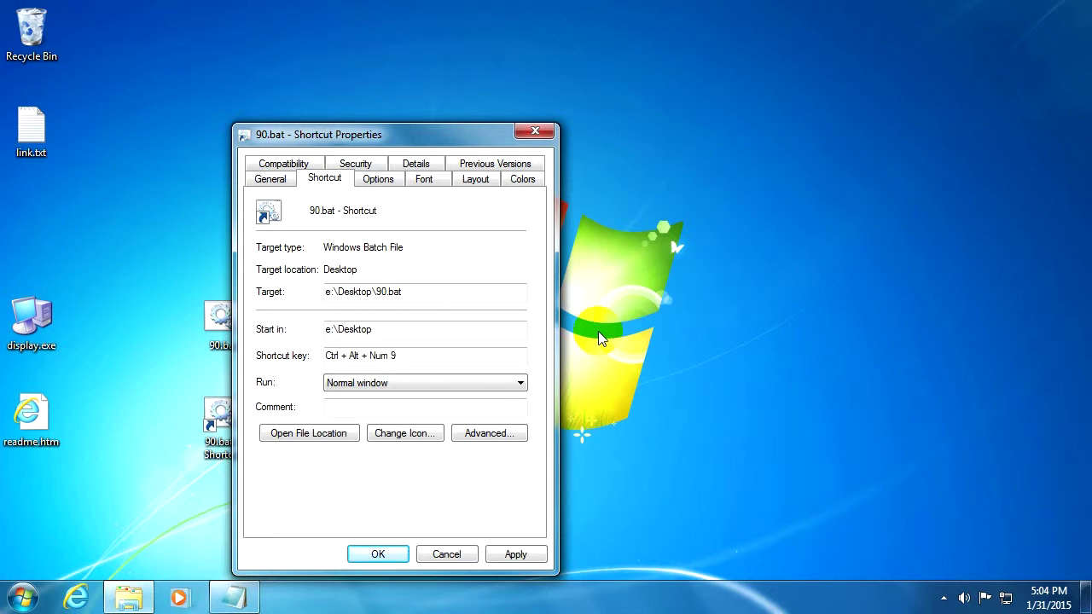
pyautogui.click(380, 554)
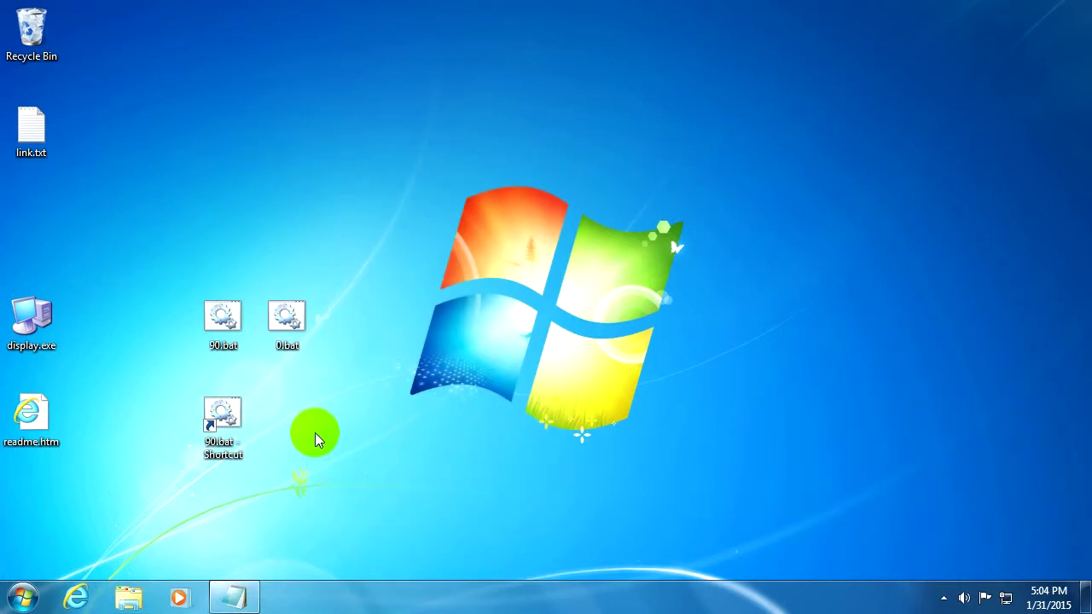
# - Create a shortcut to 0.bat below it on the desktop and assign it the shortcut key Ctrl + Alt + Num 0
pyautogui.moveTo(289, 329); pyautogui.dragTo(289, 435)
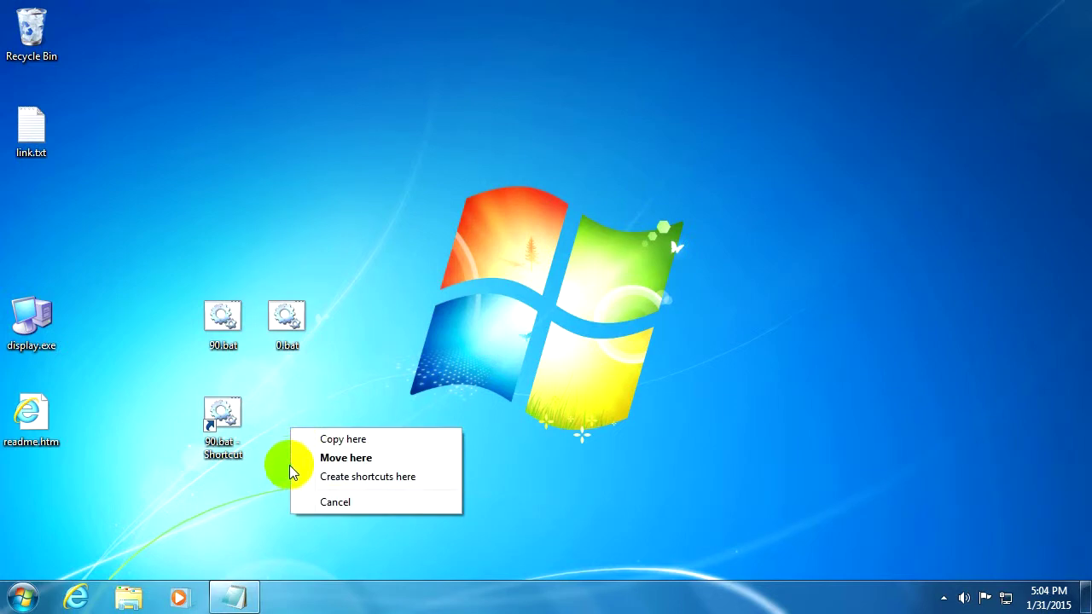
pyautogui.click(363, 478)
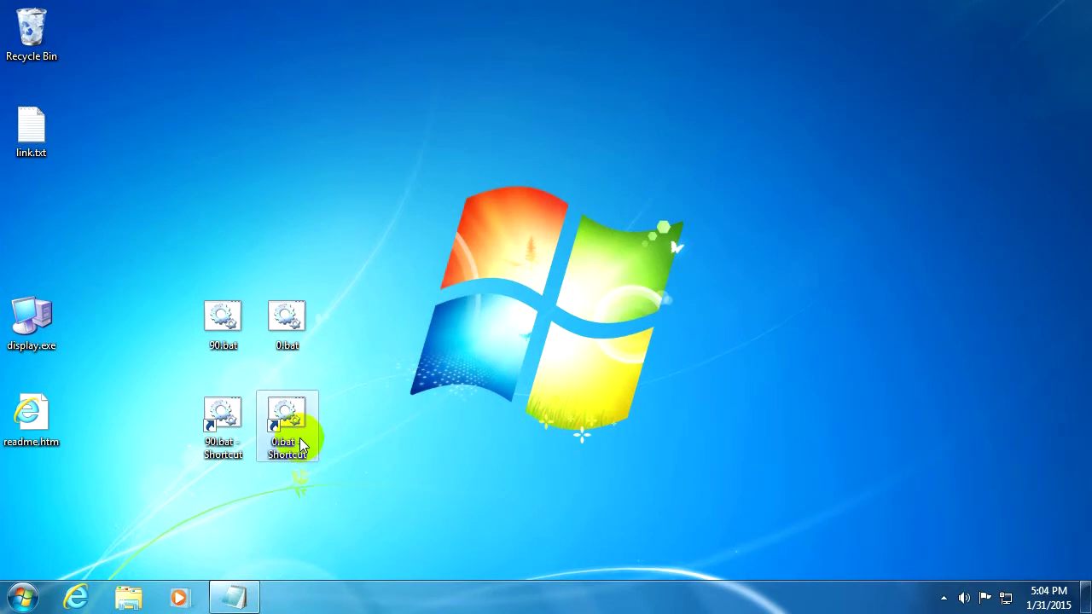
pyautogui.rightClick(302, 445)
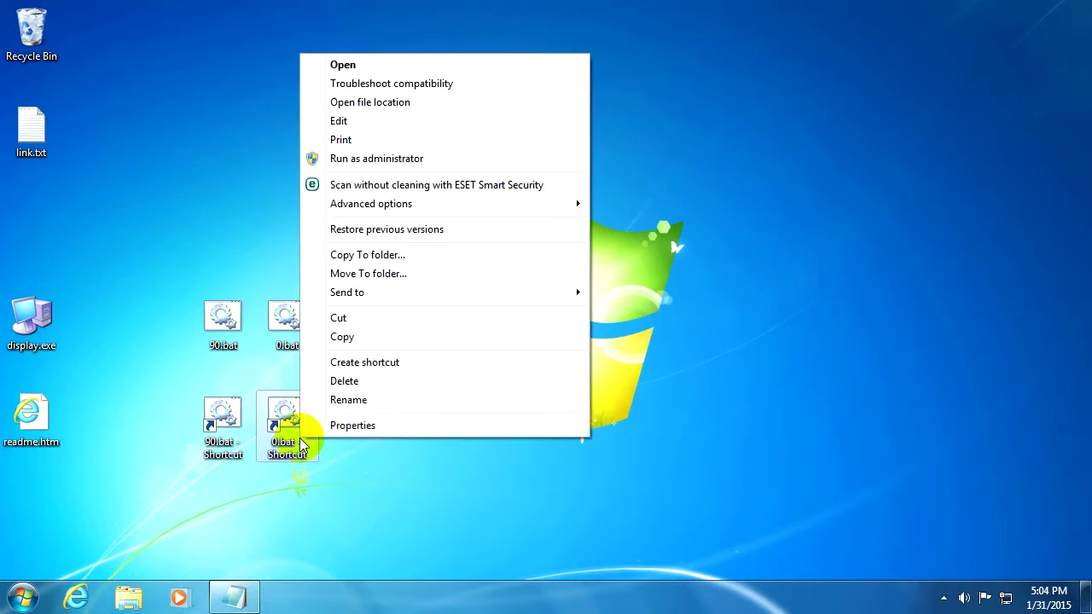
pyautogui.click(376, 431)
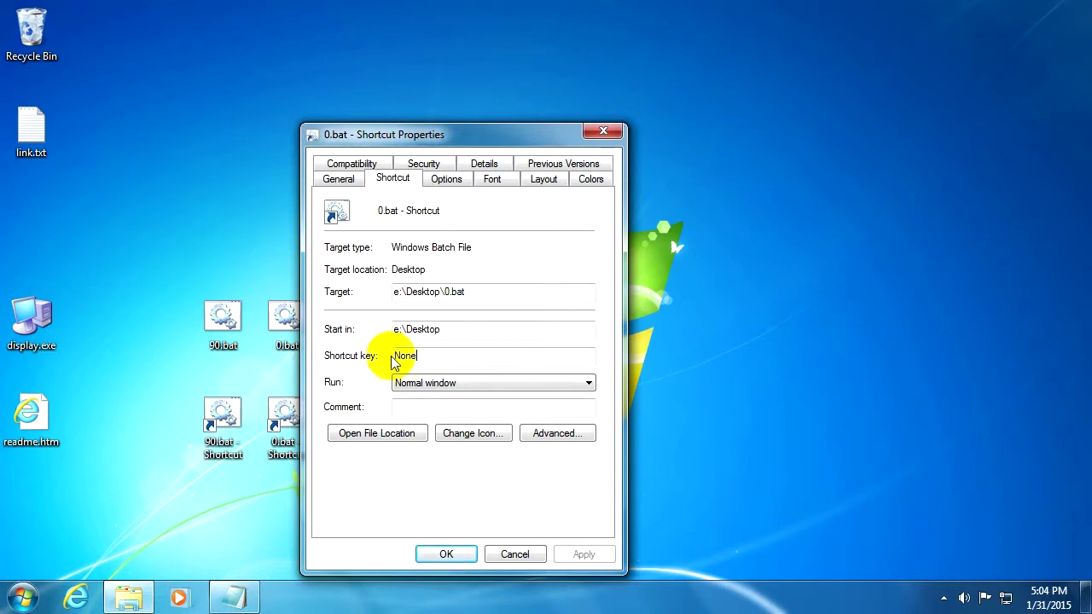
pyautogui.click(427, 364)
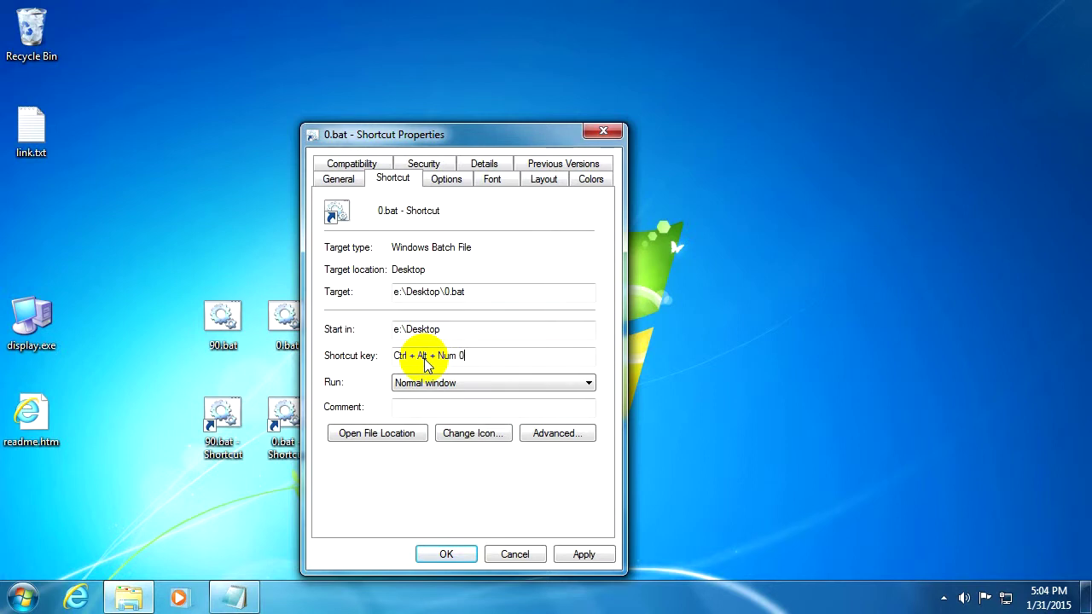
pyautogui.click(444, 556)
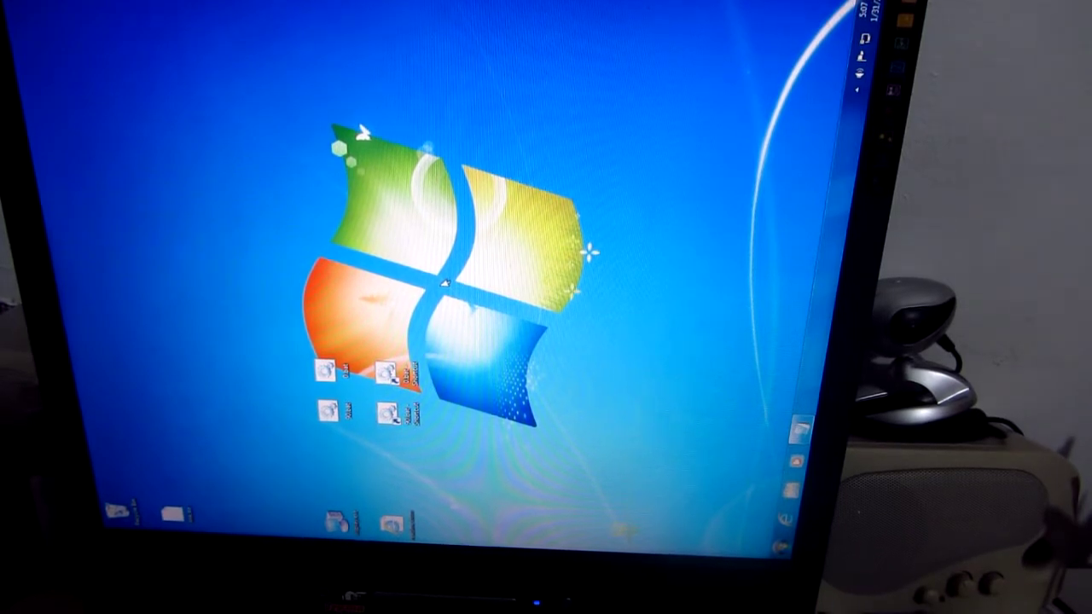
# - Return the rotated screen to its normal 0-degree orientation
pyautogui.hotkey('ctrl', 'alt', 'Up')
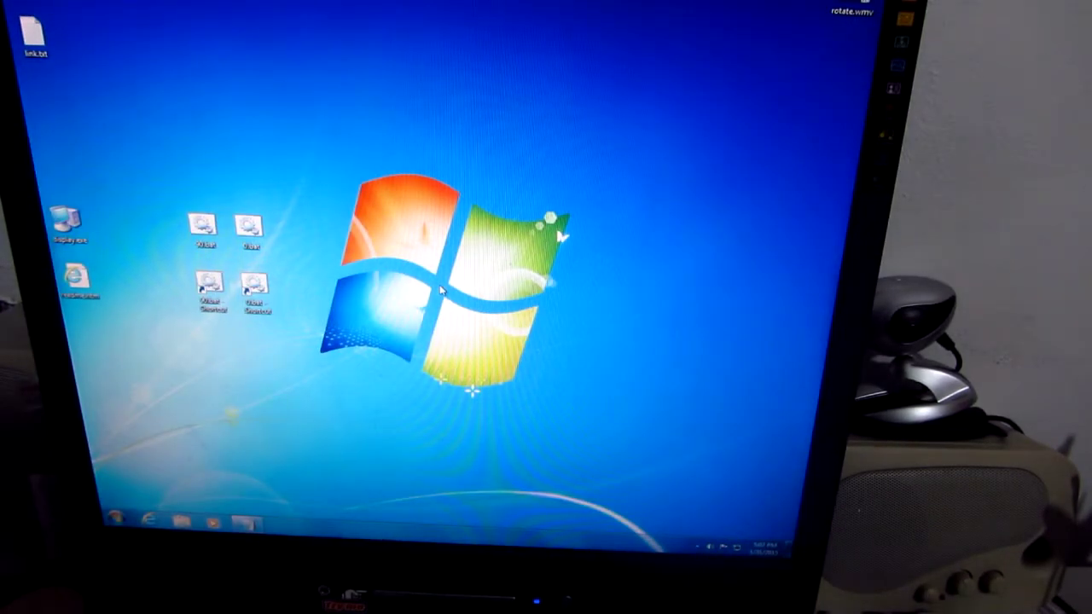